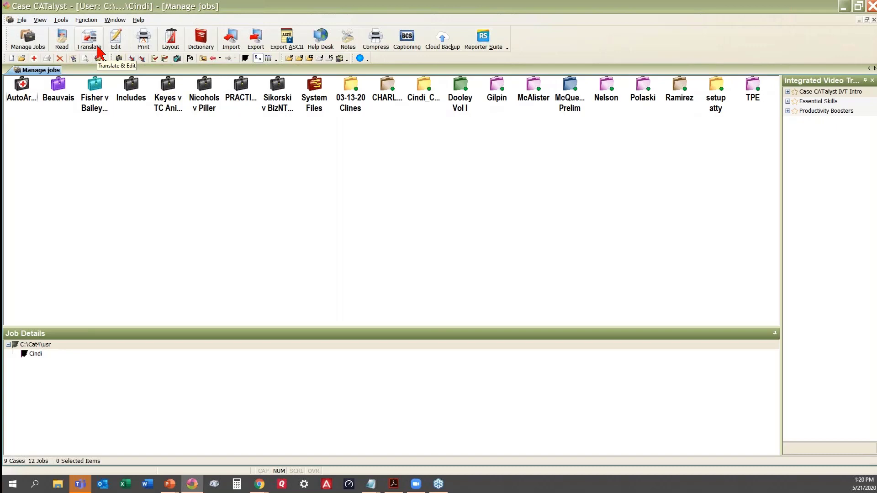
Open the Translate dialog to set up a new realtime translation.
left_click(93, 44)
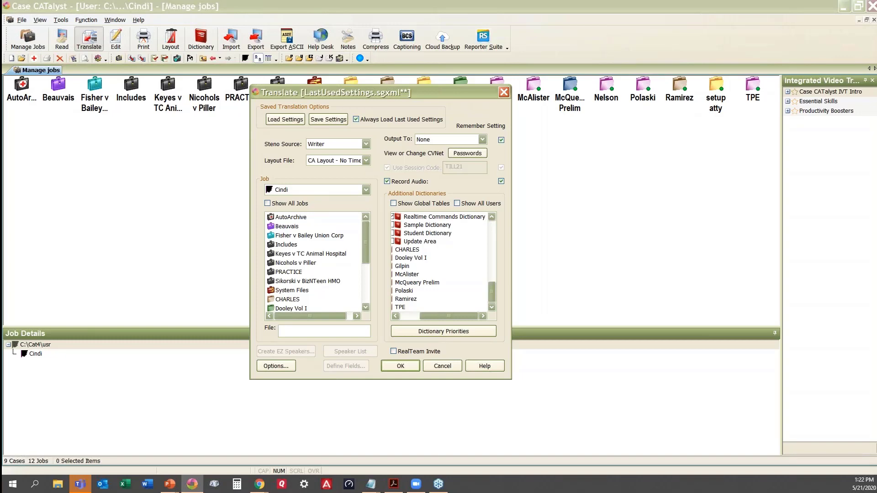
Enter 05212020-PM as the realtime file name and show the output destinations.
type("05")
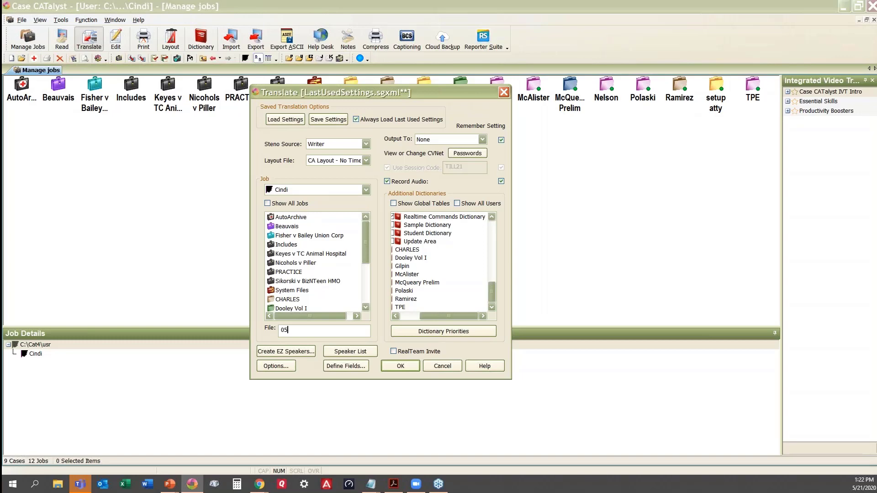
type("212020-PM")
left_click(482, 140)
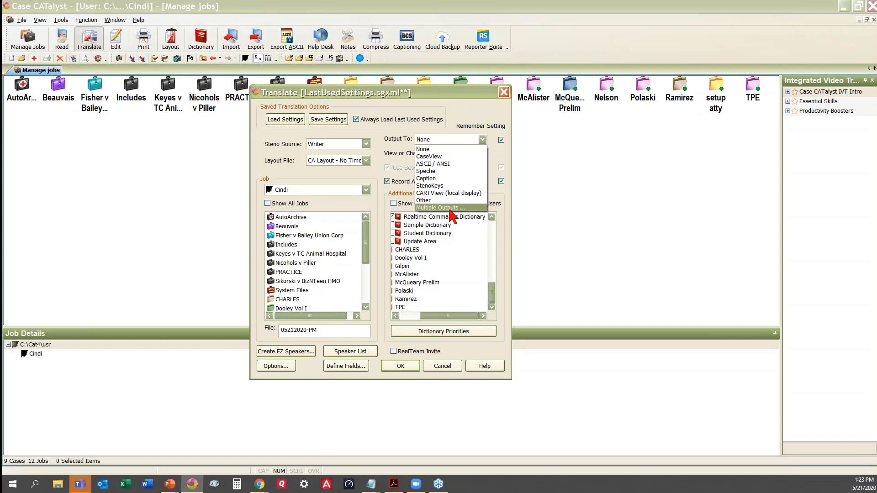
Set the realtime output destination to CaseView instead of Multiple Outputs.
left_click(439, 207)
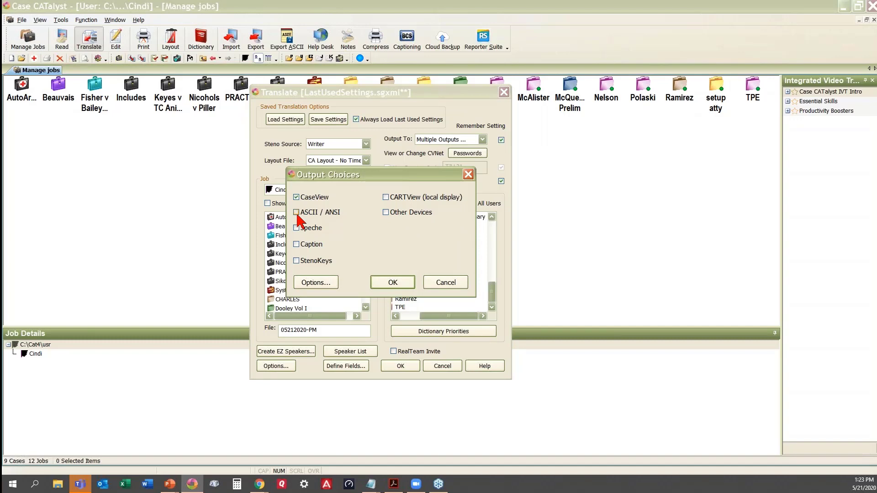
left_click(443, 283)
left_click(482, 139)
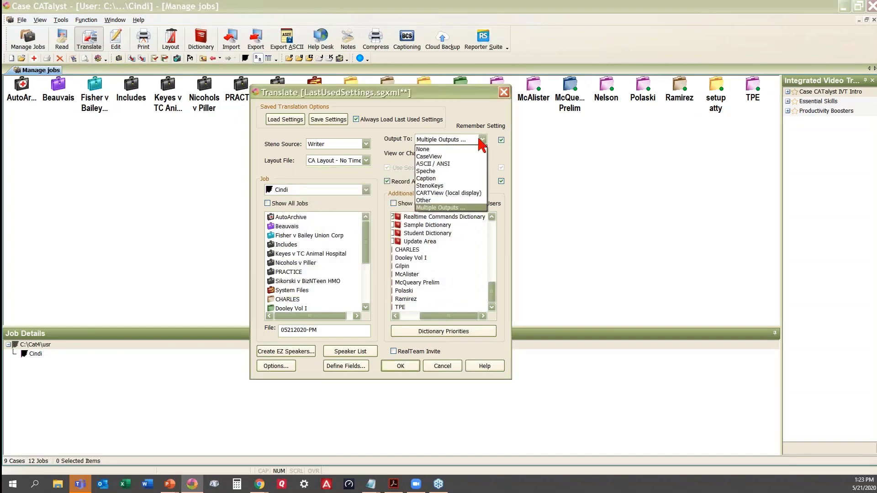
left_click(437, 156)
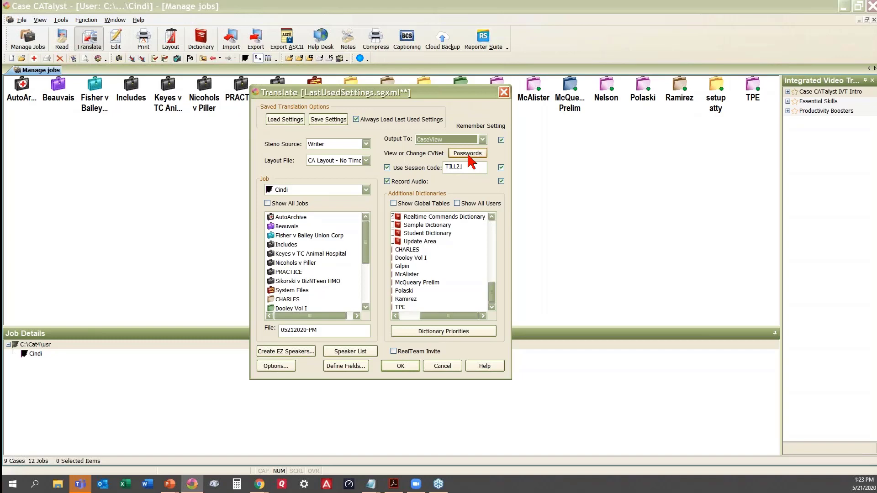
Bring up the CaseView Passwords list from the Translate dialog.
left_click(469, 154)
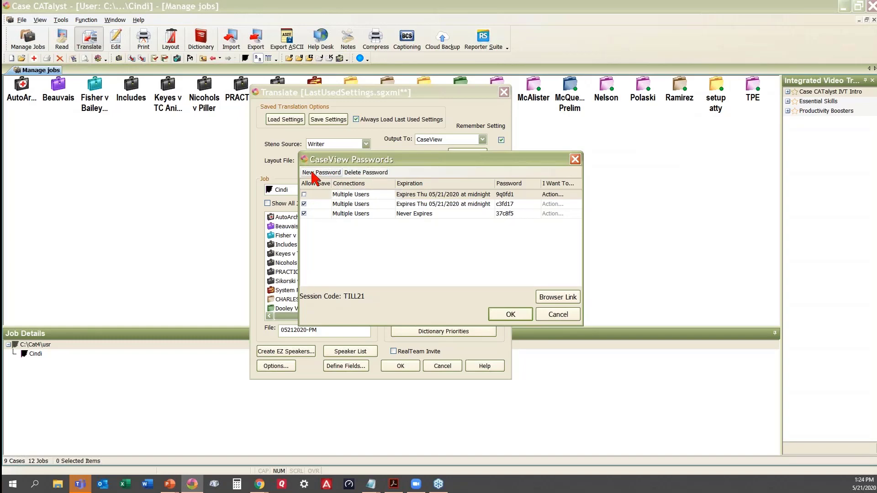
Add a new CaseView password row with Allow Save ticked.
left_click(320, 172)
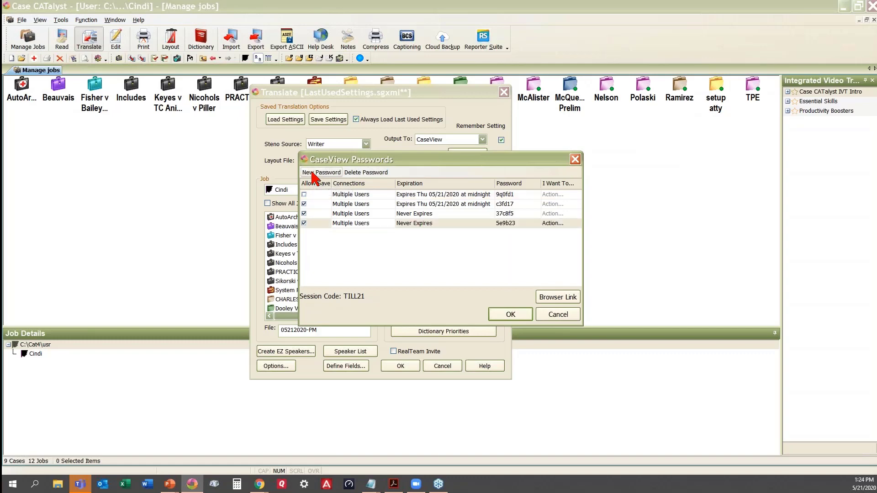
left_click(304, 223)
Change the fourth password's expiration to today, 05/21/2020, rather than June 30.
left_click(429, 224)
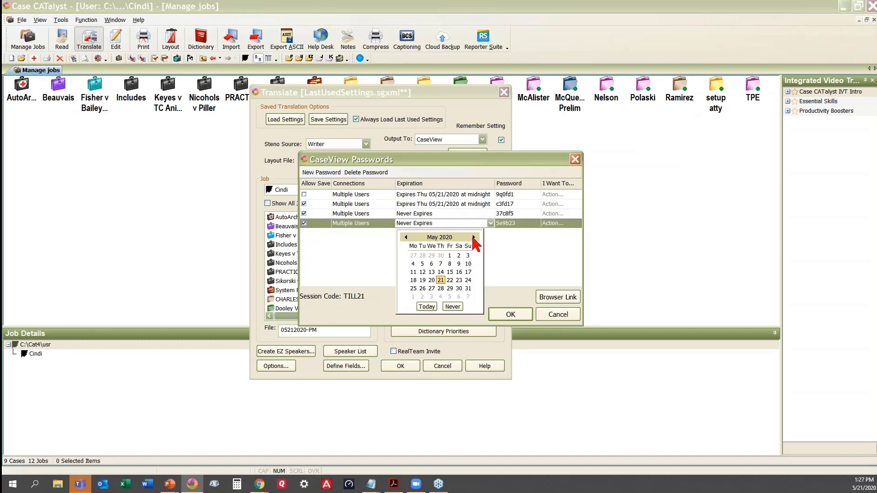
left_click(473, 238)
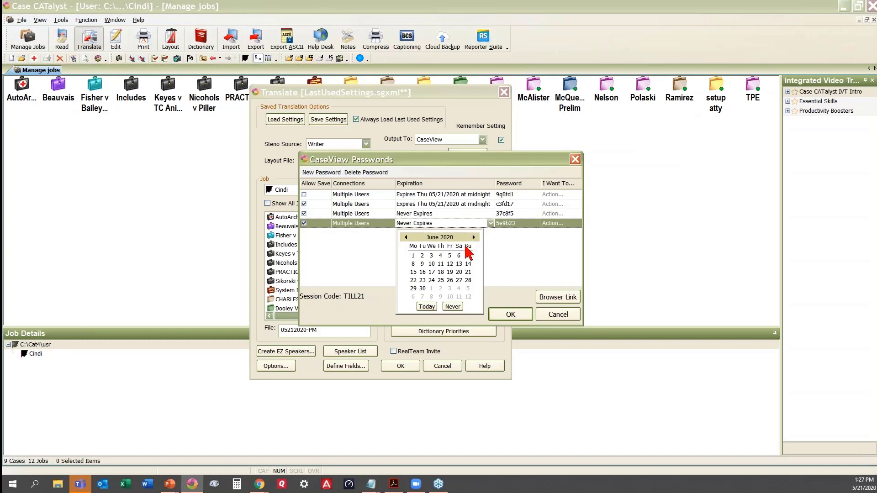
left_click(423, 289)
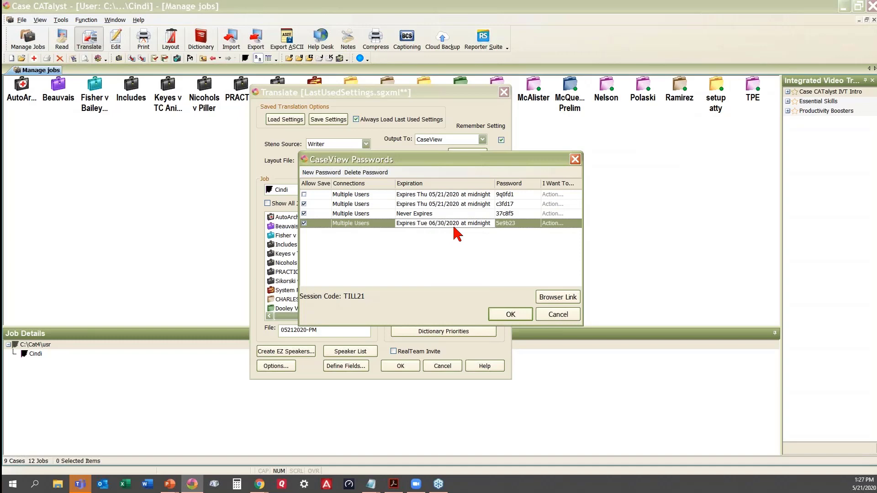
left_click(457, 224)
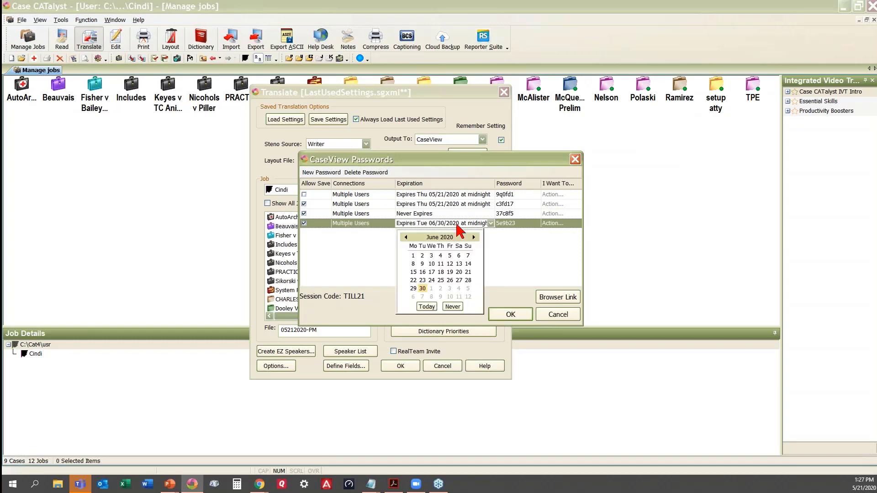
left_click(426, 307)
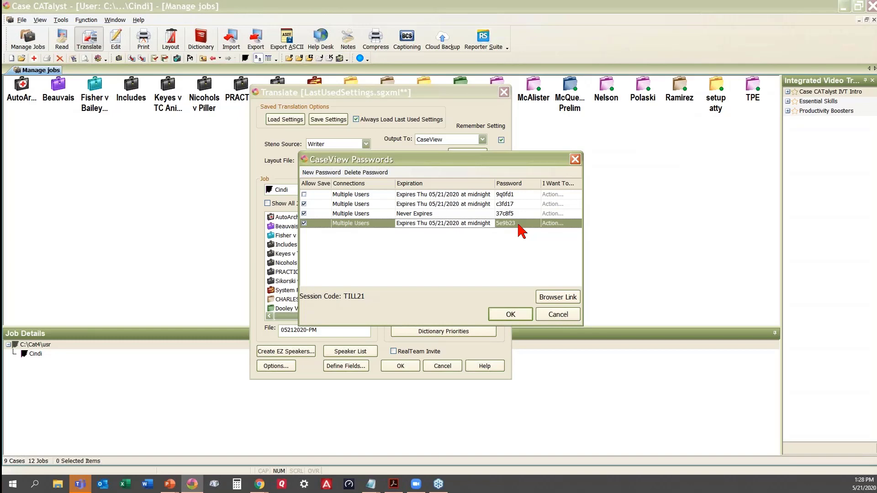
left_click(521, 194)
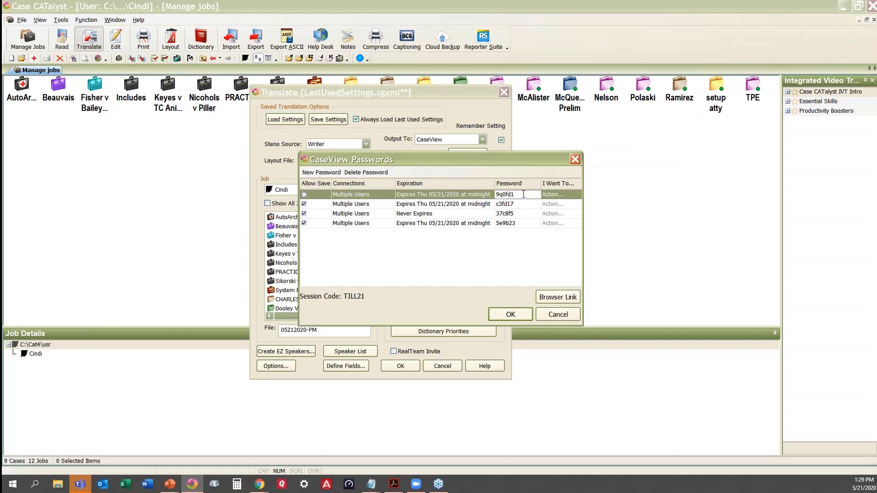
double_click(506, 194)
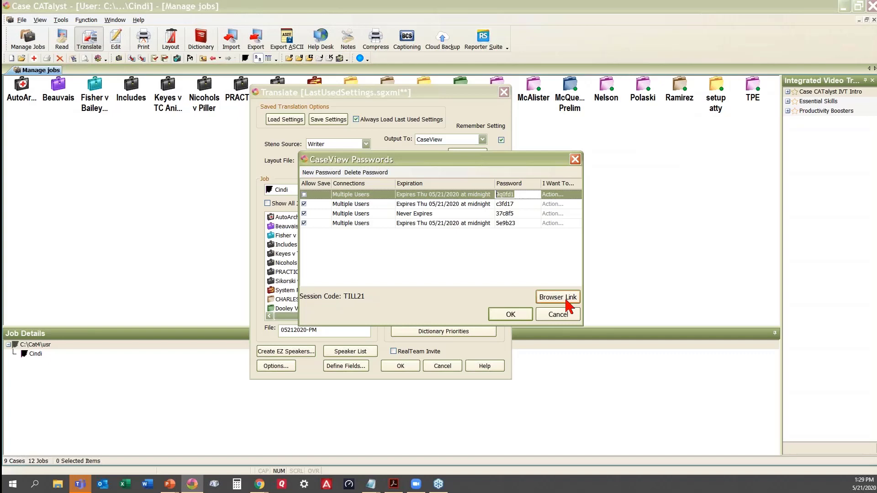
Generate and copy a browser link for the first password, the one without save rights.
left_click(566, 298)
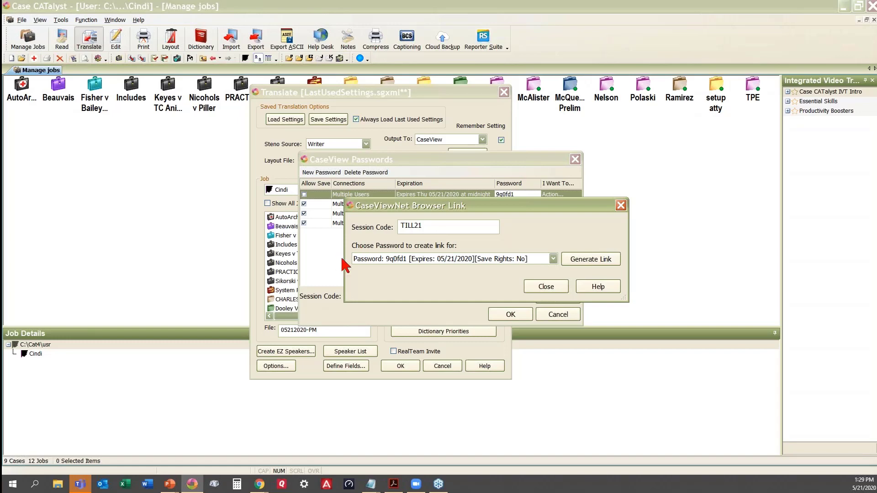
left_click(554, 260)
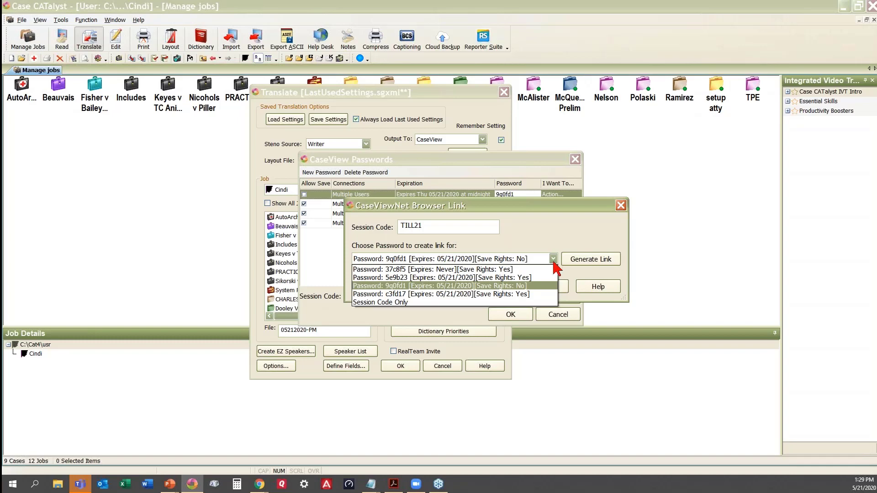
left_click(368, 286)
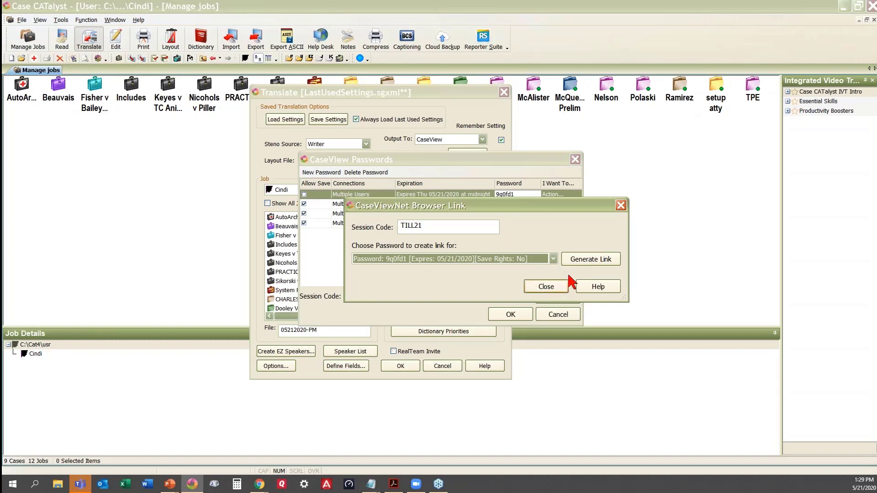
left_click(601, 266)
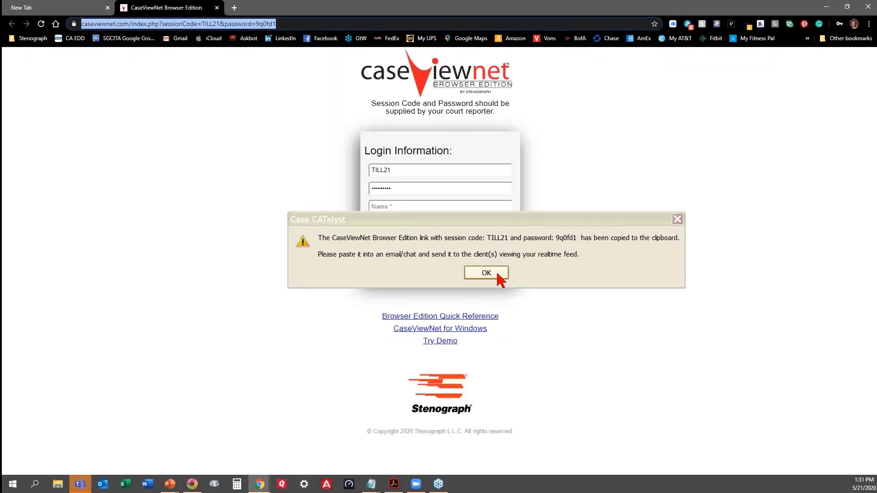
Dismiss the Case CATalyst message confirming the link was copied.
left_click(486, 274)
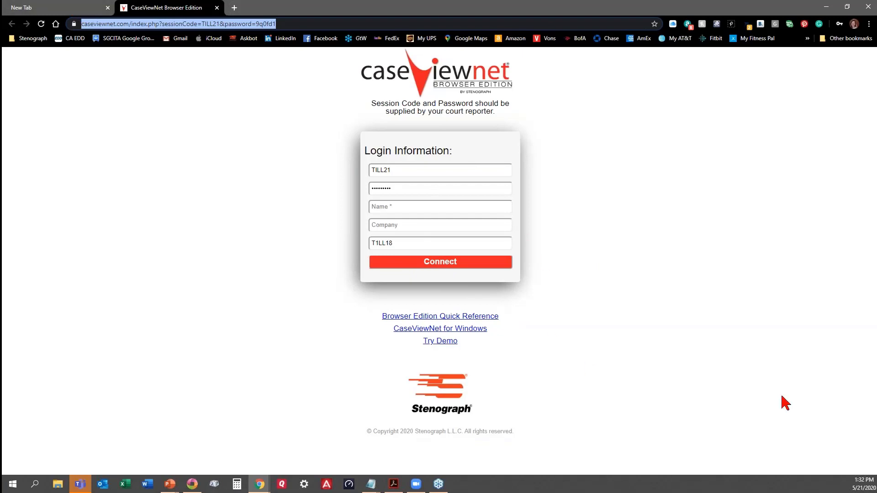
Switch from the CaseViewNet login page back to Case CATalyst.
key("alt+Tab")
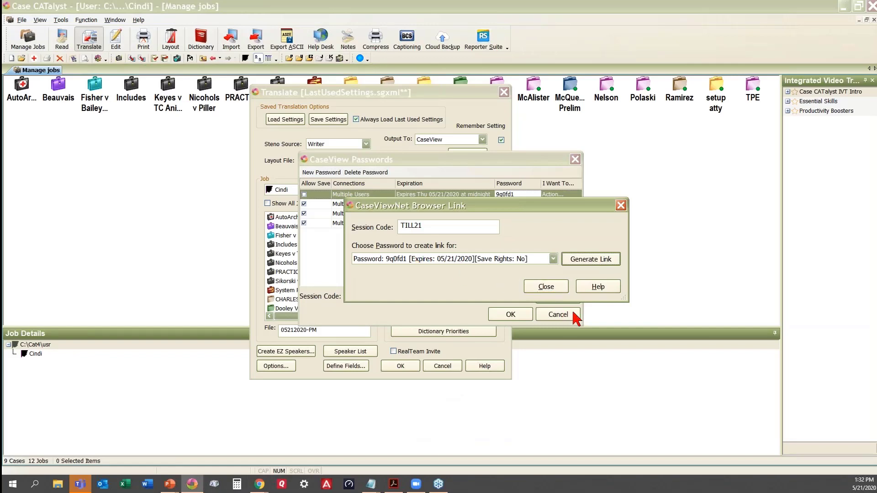
Close the Browser Link, CaseView Passwords and Translate windows.
left_click(546, 287)
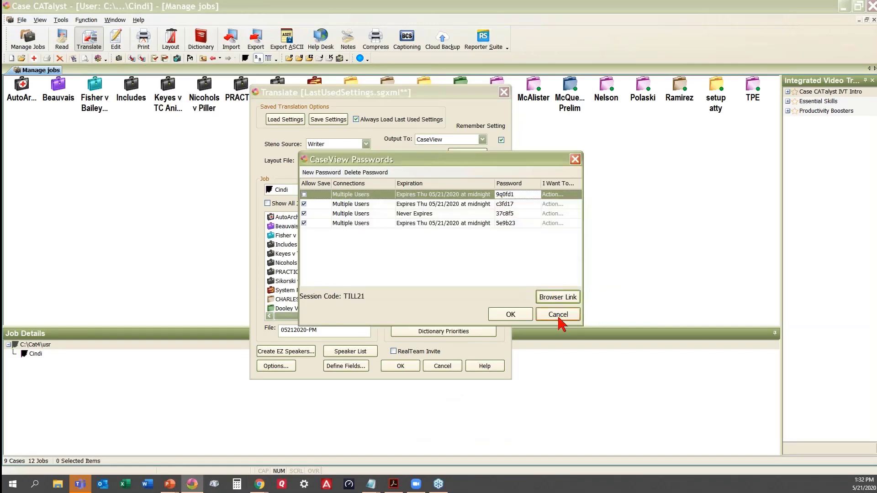
left_click(560, 315)
left_click(442, 366)
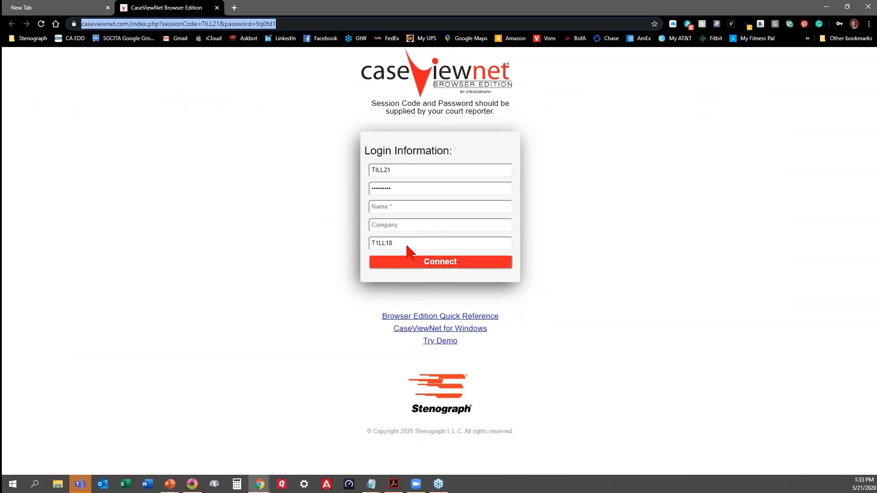
Enter the viewer's name, company name and e-mail address in the CaseViewNet login form.
left_click(408, 208)
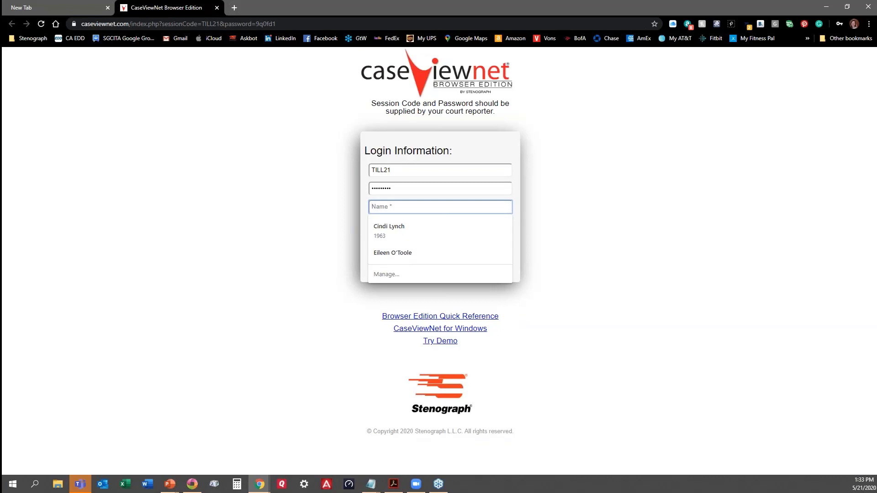
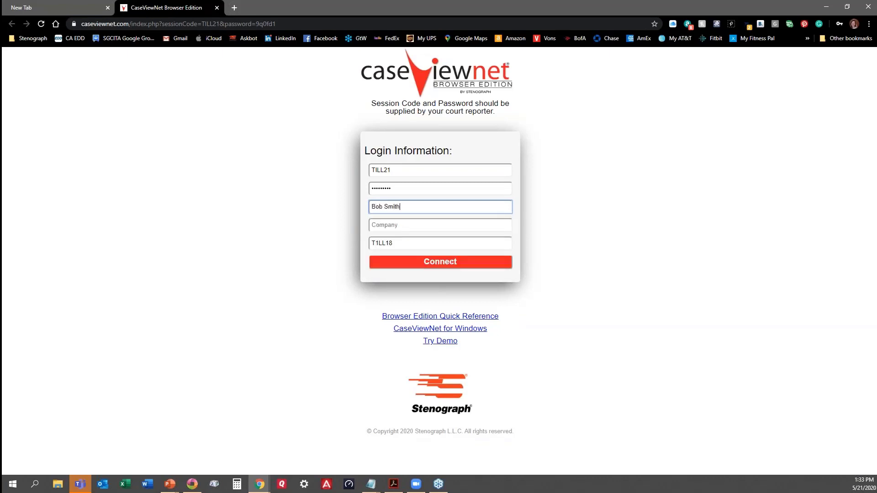
key("Tab")
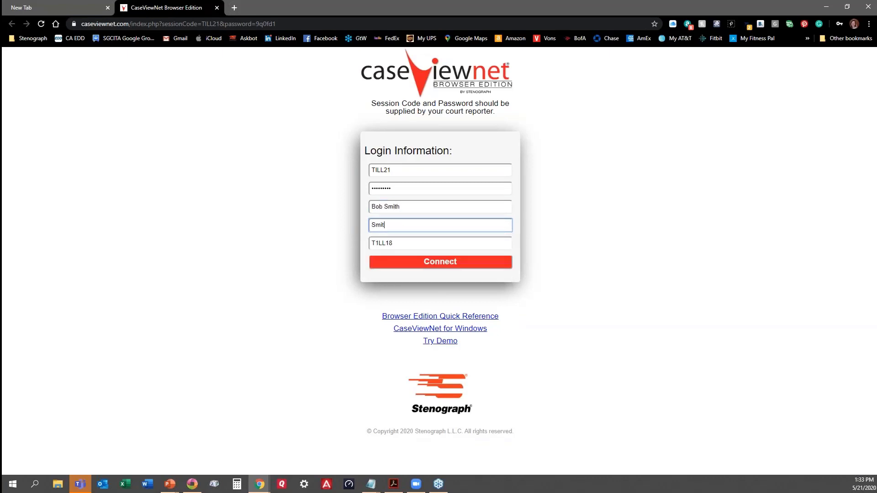
key("Tab")
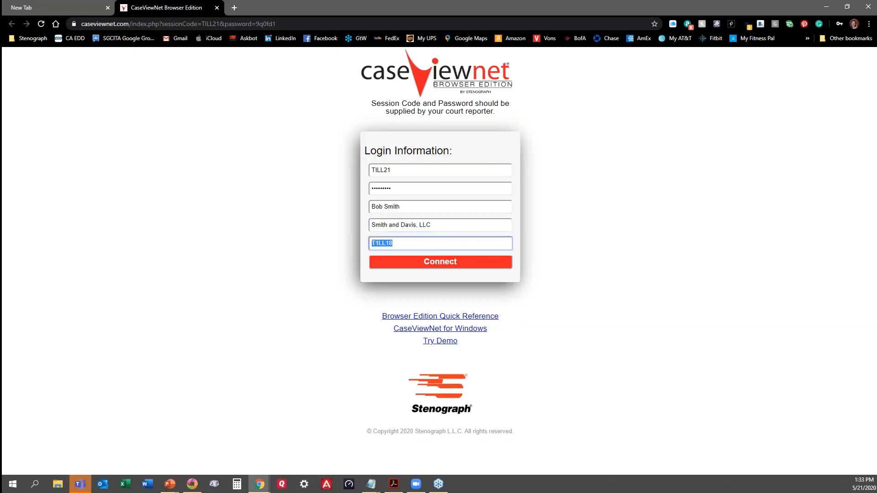
Connect CaseViewNet to the realtime session, then switch back to Case CATalyst.
left_click(465, 267)
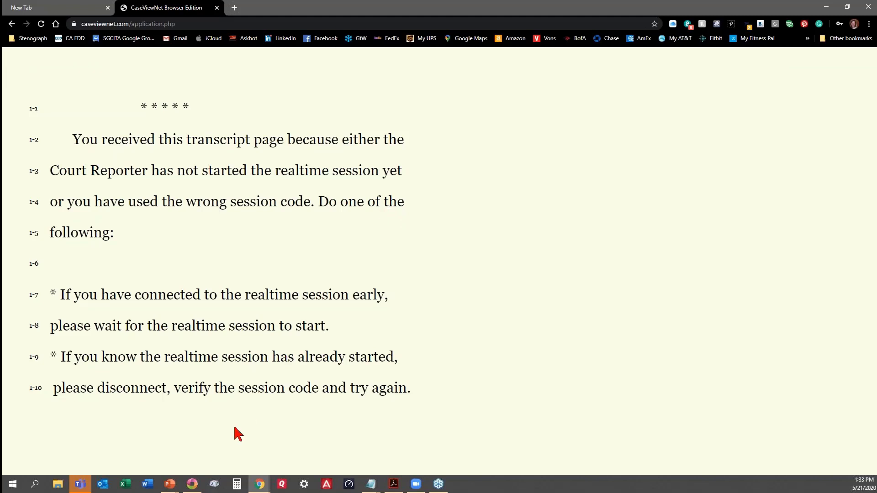
left_click(192, 485)
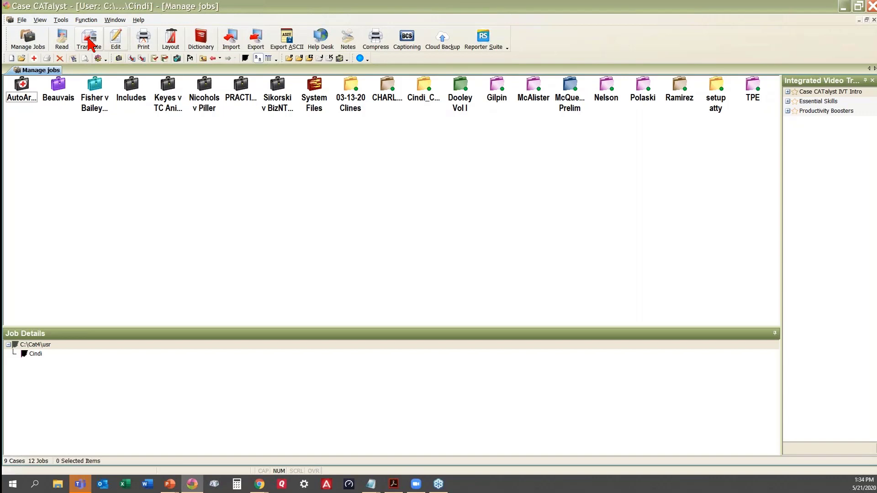
Set up a realtime translation into file 05212020-PM, output to CaseView, with Record Audio on.
left_click(91, 43)
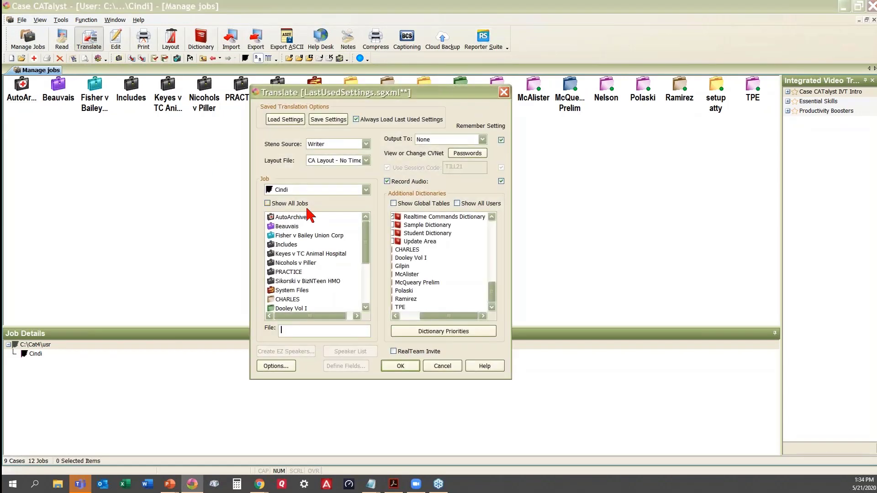
left_click(334, 334)
left_click_drag(365, 235, 366, 301)
left_click(319, 331)
type("05")
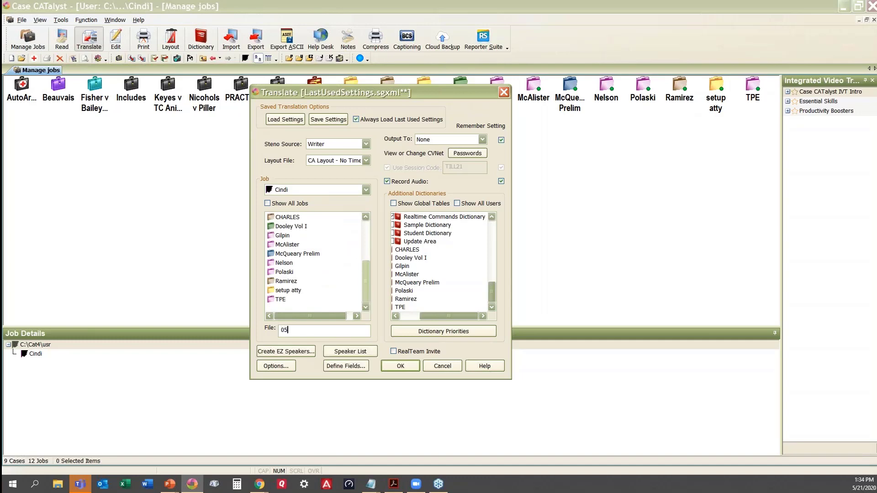
type("212020-PM")
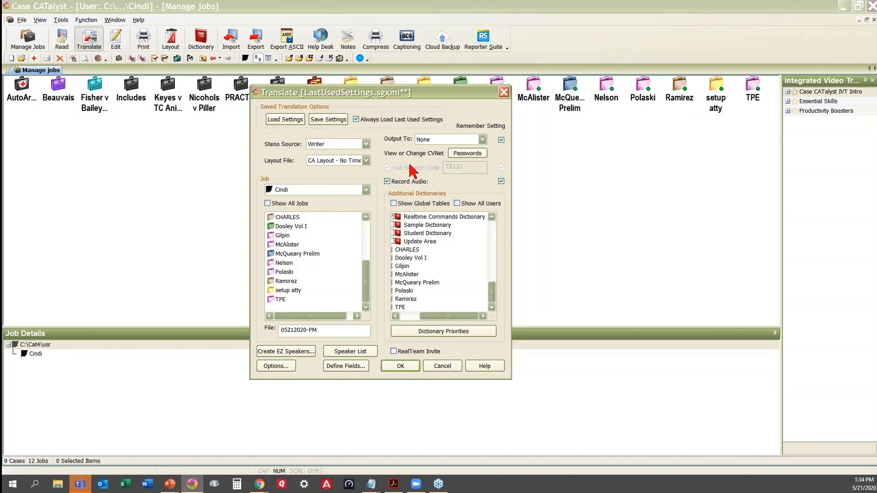
left_click(482, 139)
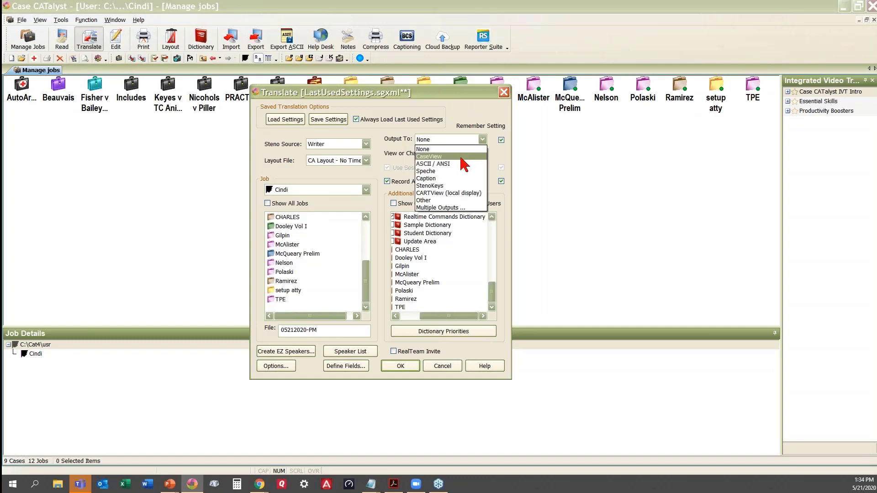
left_click(464, 162)
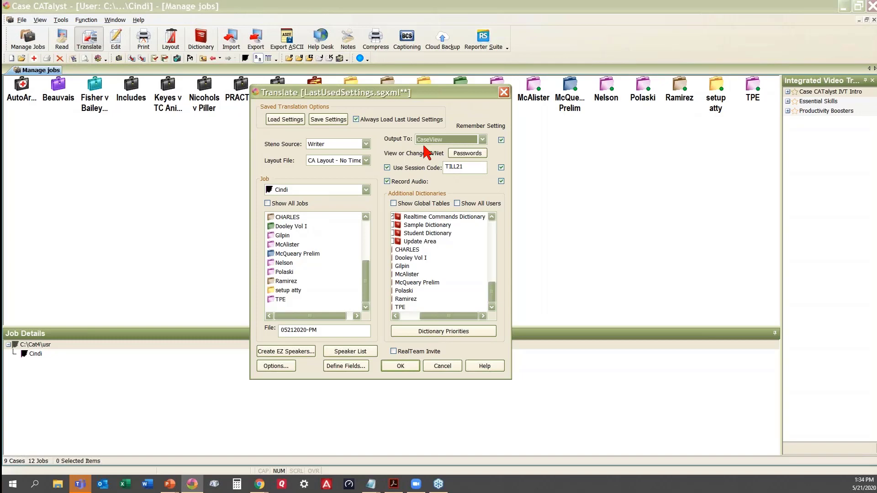
left_click(387, 181)
Start realtime translation and write the question ending "As you can see. I sting at this.".
left_click(400, 368)
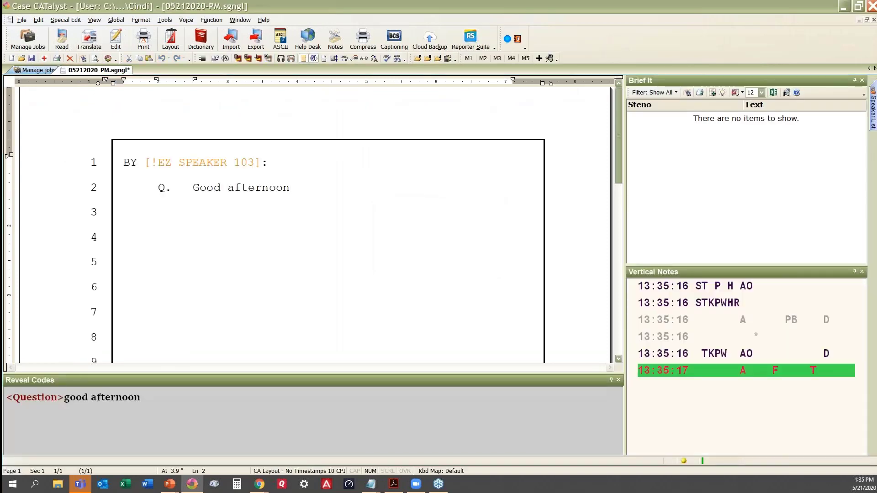
type(", my")
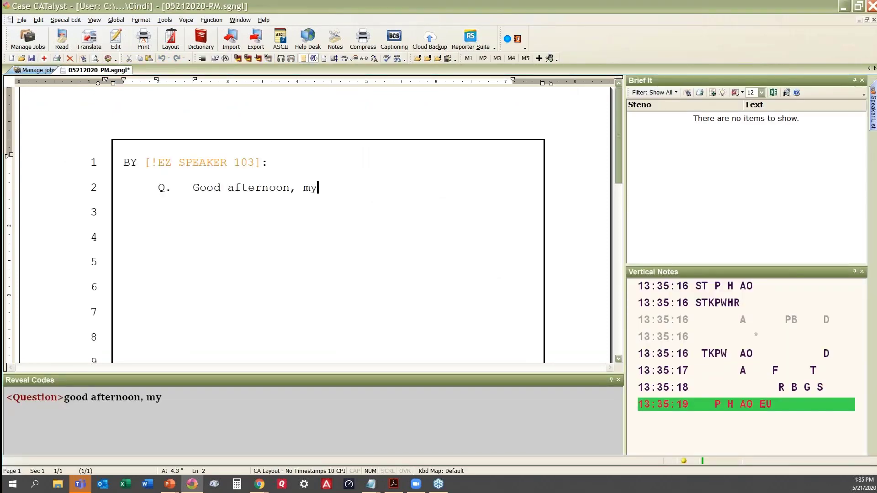
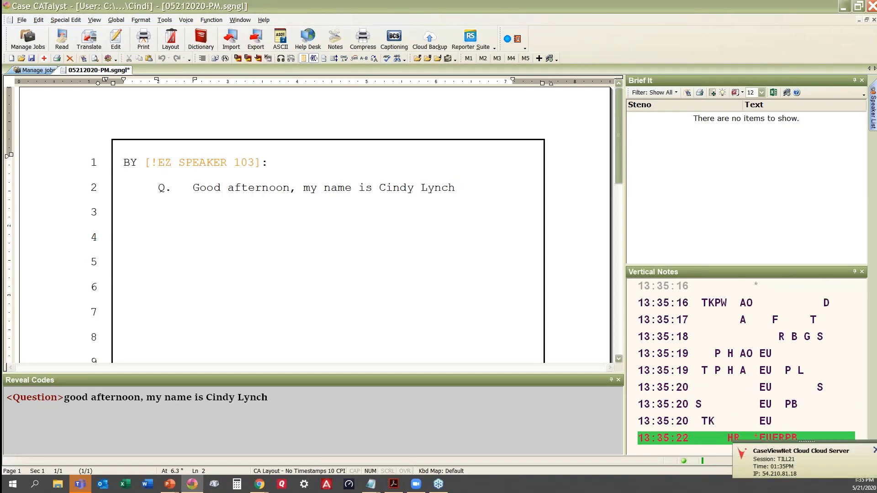
type(" and I am a")
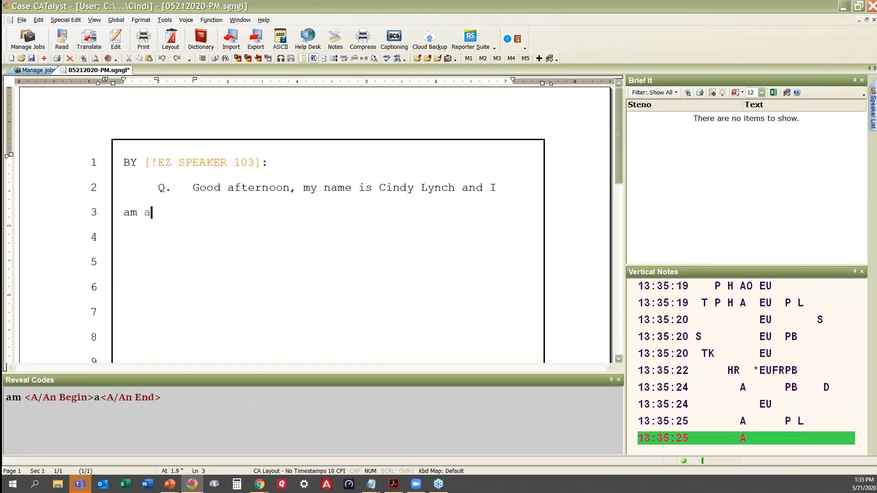
type(" /TERible")
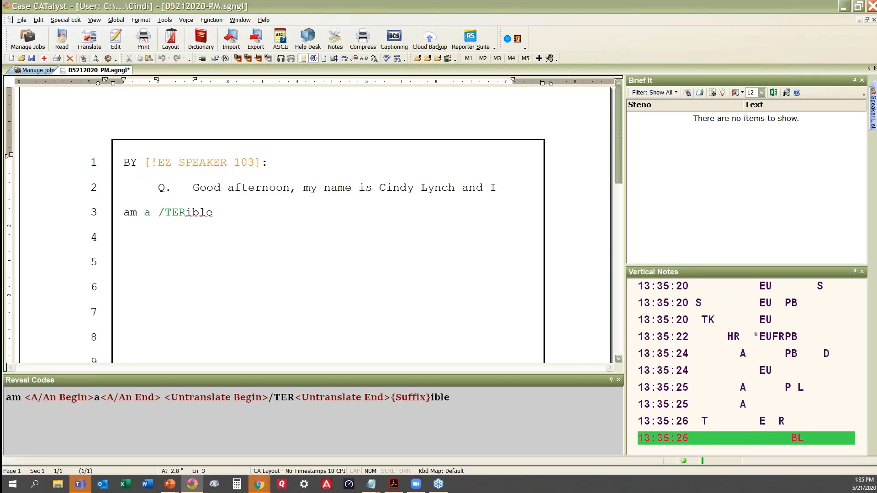
type(" write er. ")
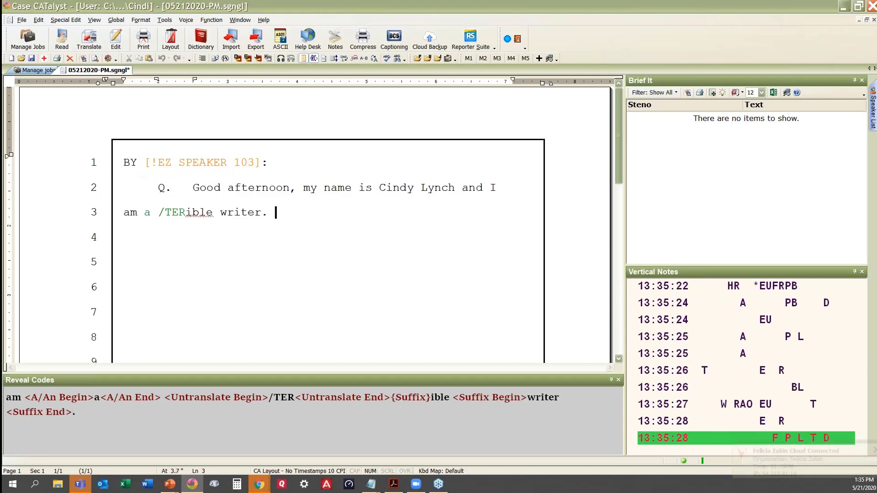
type(" As you can see. ")
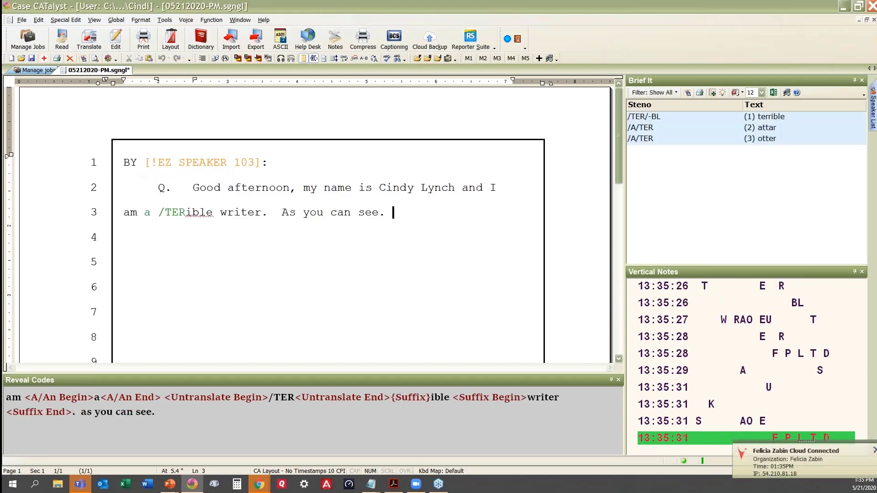
type("I")
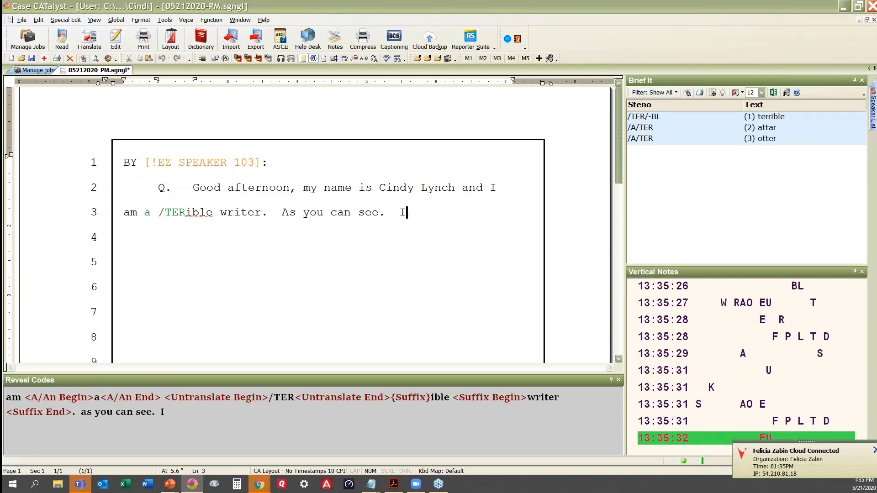
type(" sting at this")
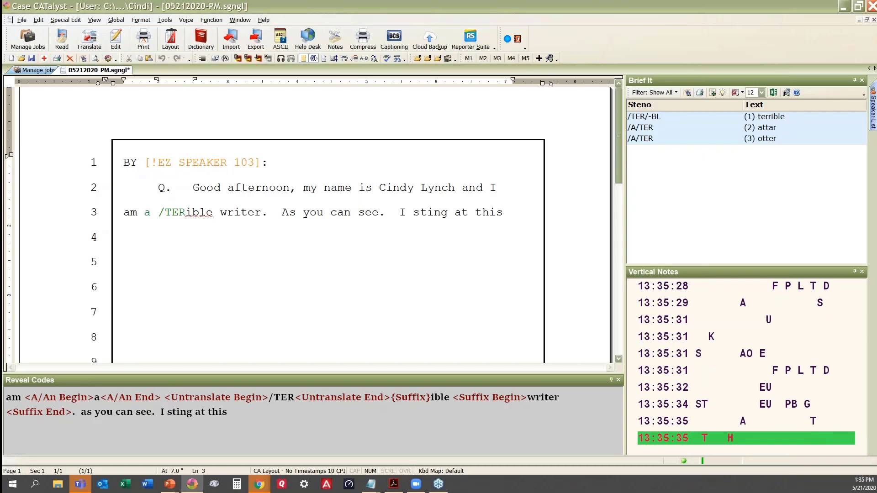
type(". A.")
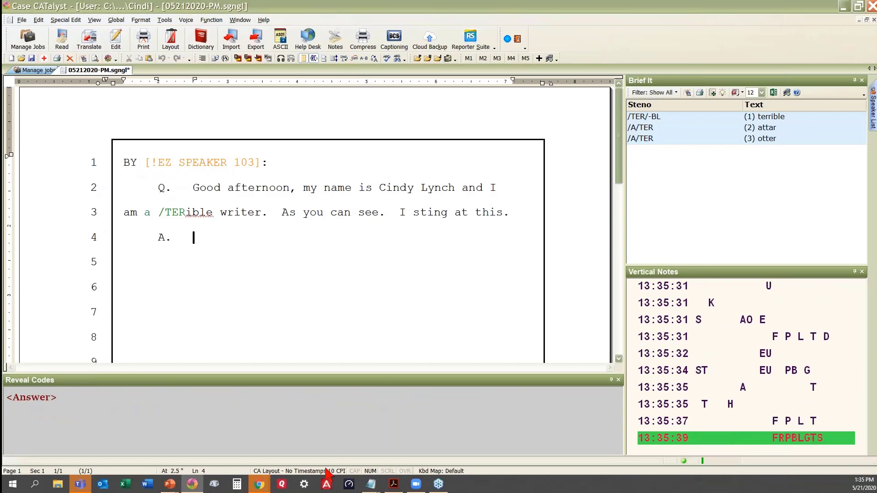
Dismiss CaseViewNet's Invalid Password alert, then return to the Case CATalyst transcript.
mouse_move(259, 487)
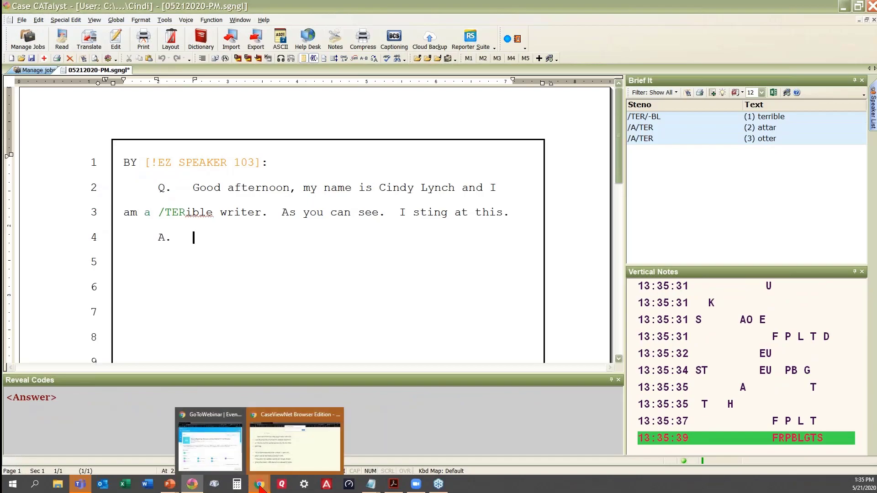
left_click(305, 465)
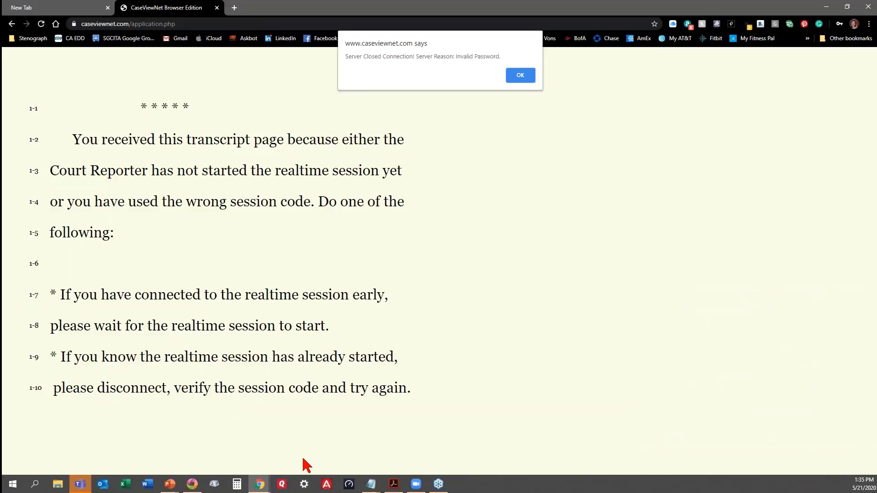
left_click(521, 79)
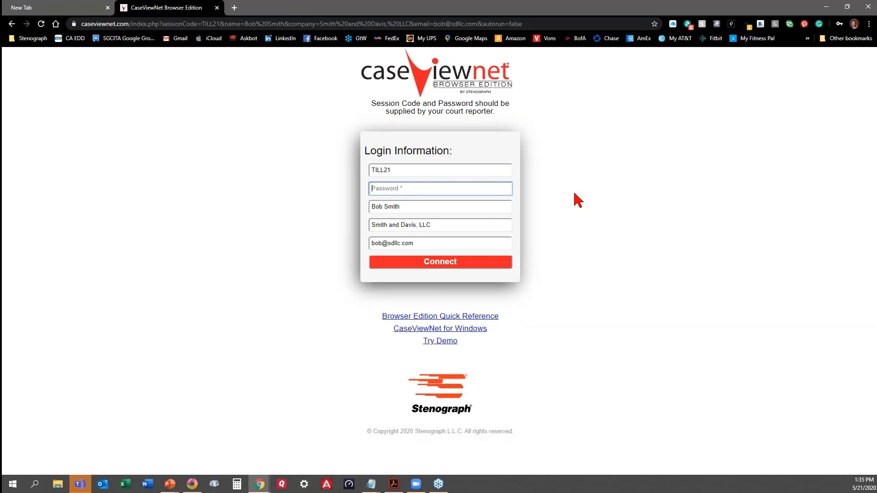
key("alt+Tab")
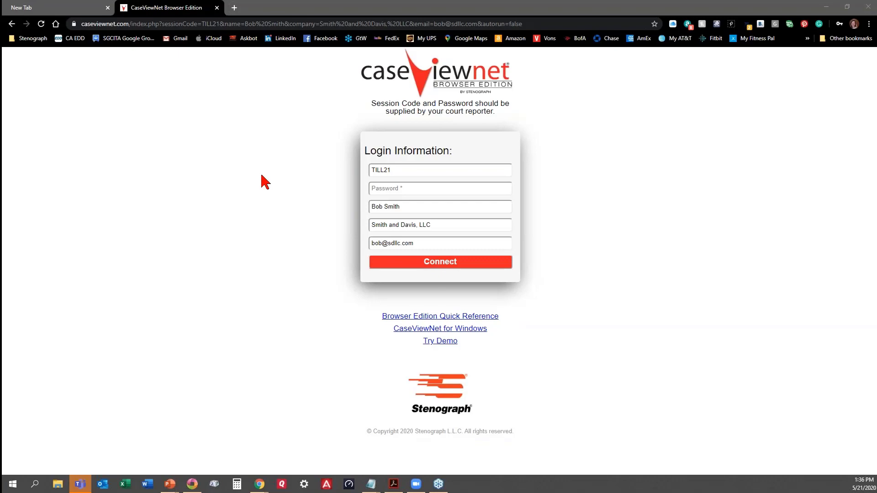
left_click(192, 485)
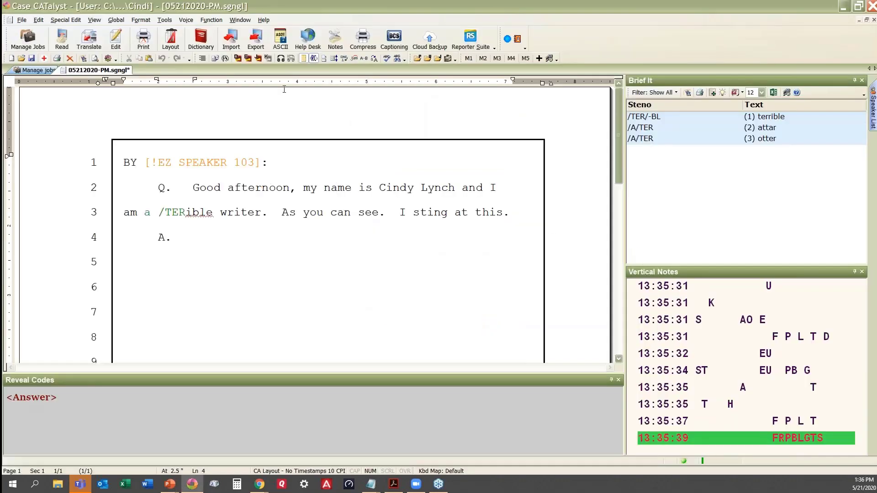
left_click(100, 23)
mouse_move(104, 126)
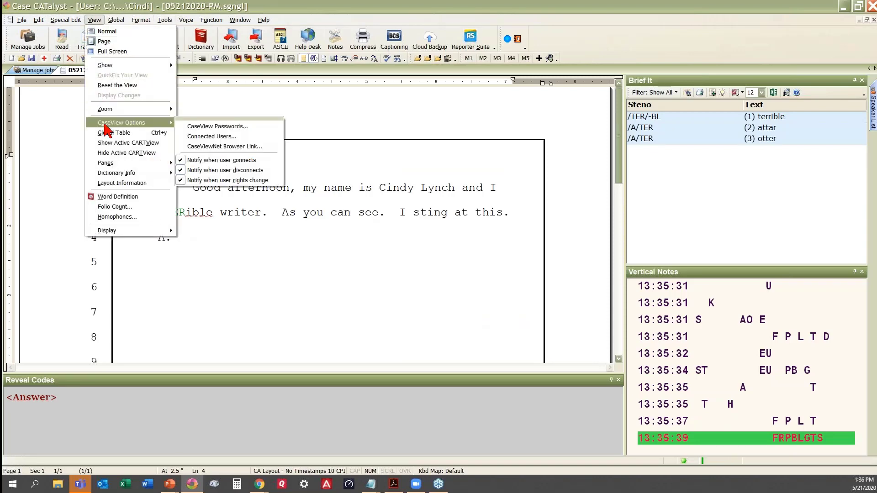
left_click(251, 135)
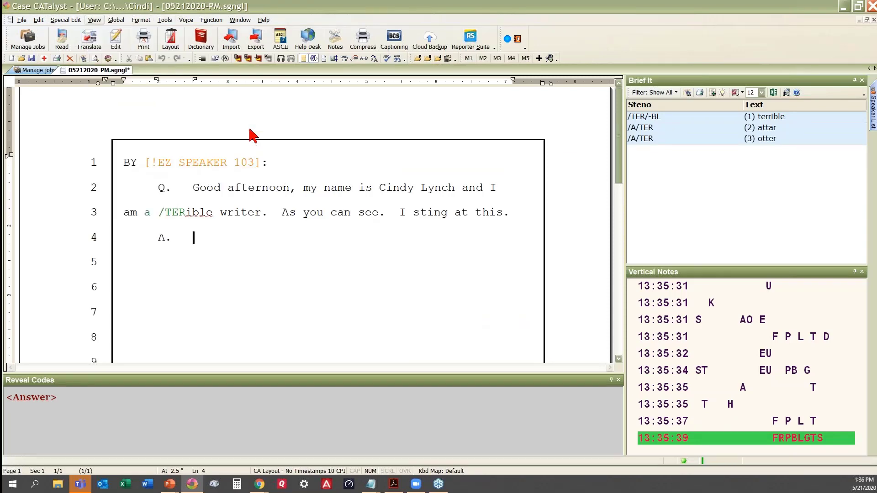
left_click(520, 195)
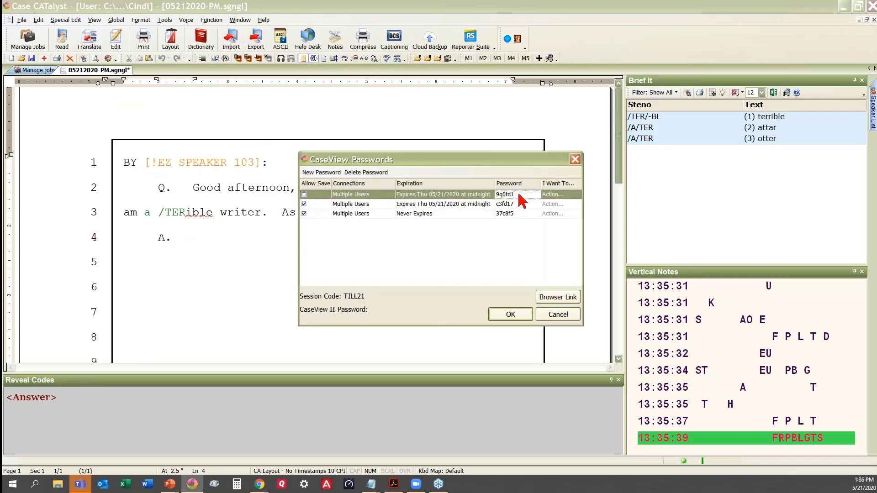
left_click(512, 195)
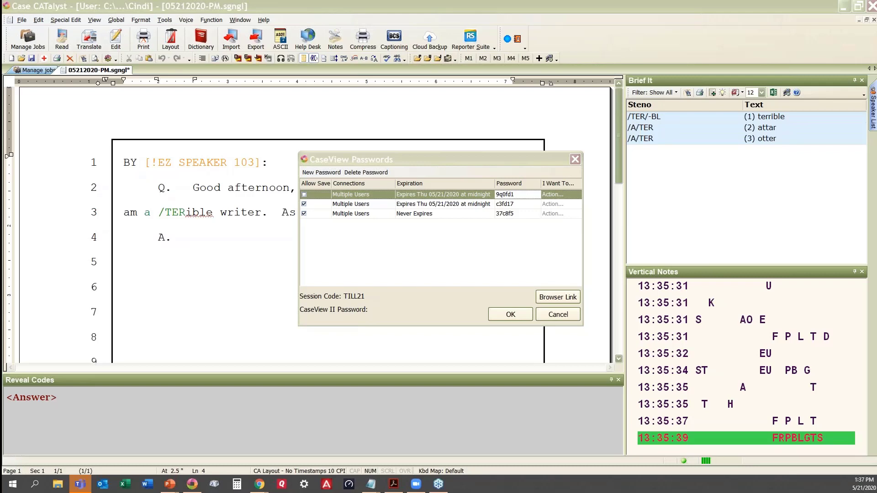
left_click(514, 314)
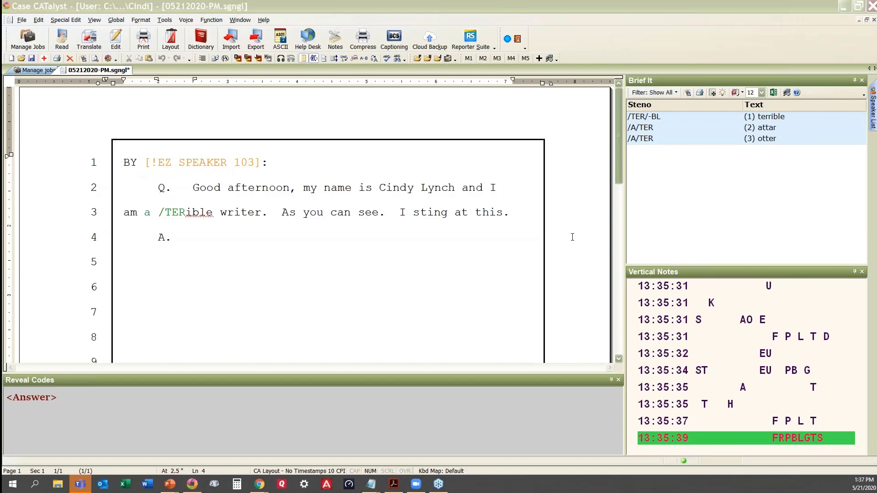
Paste the session password into the CaseViewNet login page and connect.
key("alt+Tab")
key("ctrl+v")
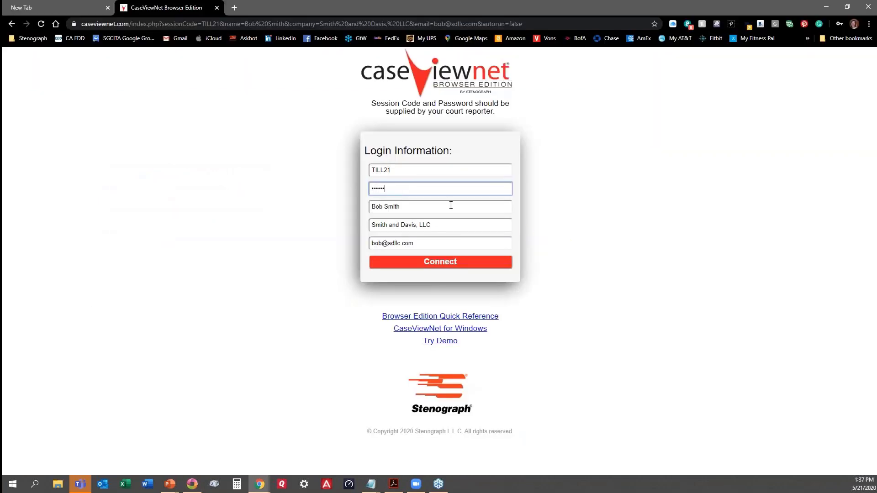
left_click(436, 264)
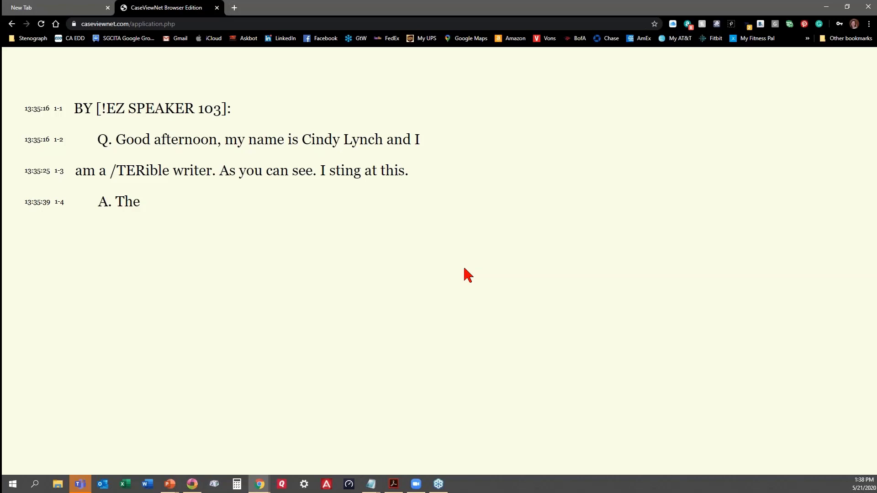
Restore the maximized browser and drag the transcript window toward the left screen edge.
mouse_move(781, 78)
left_click(847, 8)
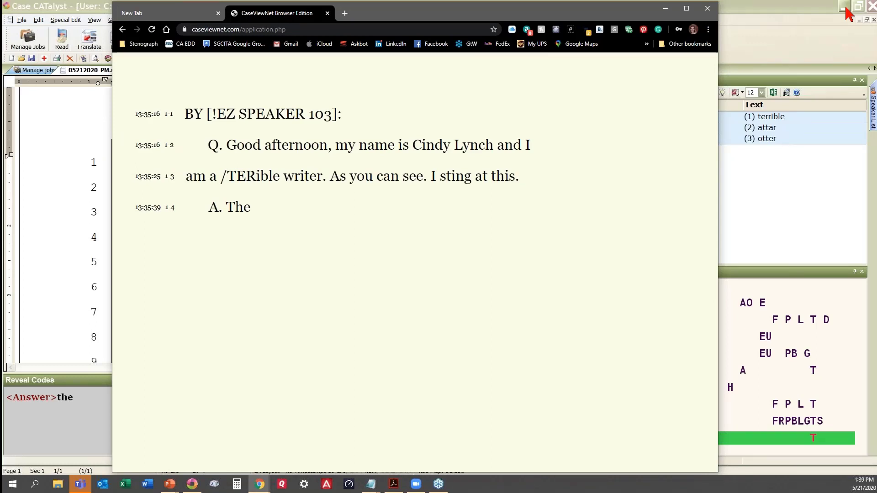
left_click_drag(634, 15, 633, 26)
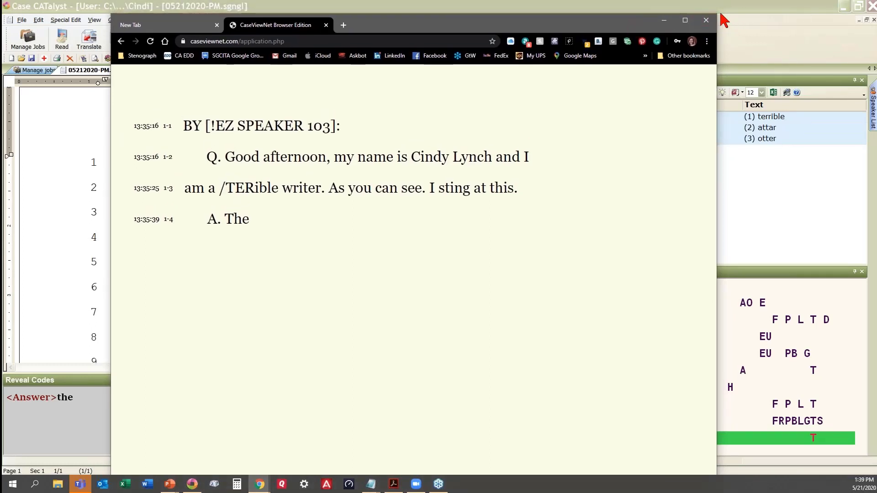
left_click_drag(716, 15, 581, 156)
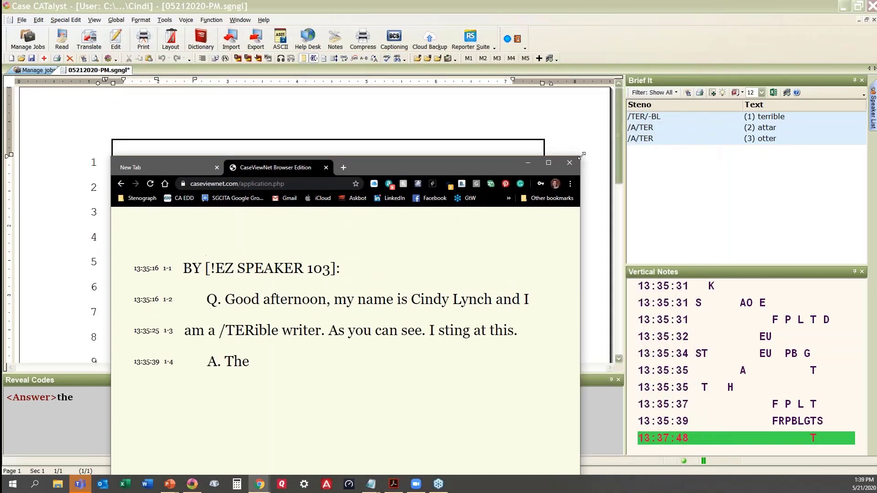
left_click_drag(515, 160, 570, 101)
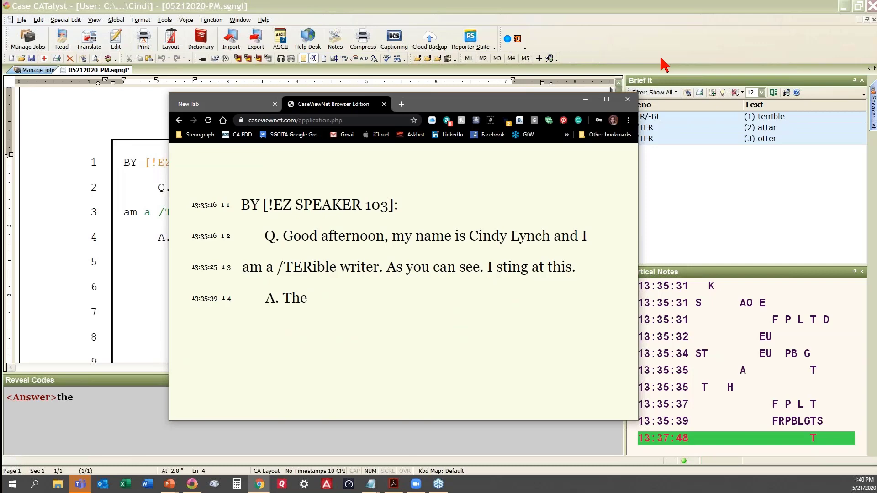
left_click_drag(453, 156, 554, 112)
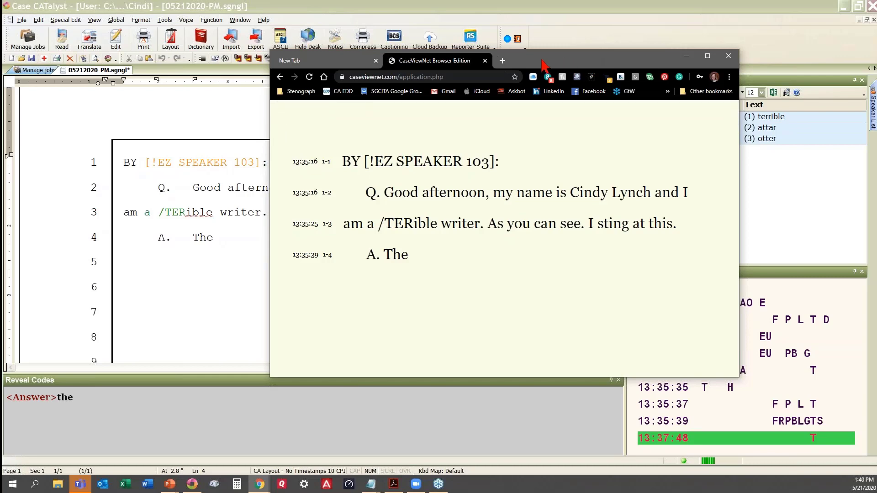
left_click_drag(542, 64, 5, 78)
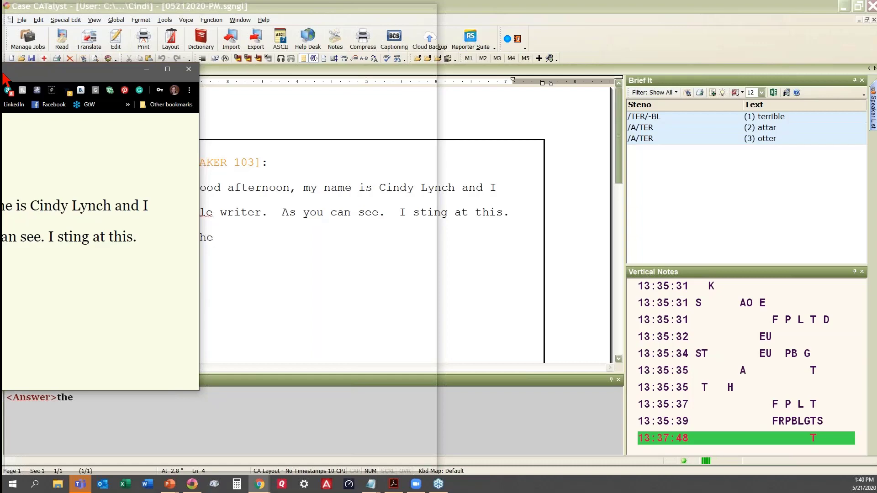
Snap the transcript browser to the left half with Zoom on the right, then activate the transcript page.
left_click_drag(3, 77, 2, 78)
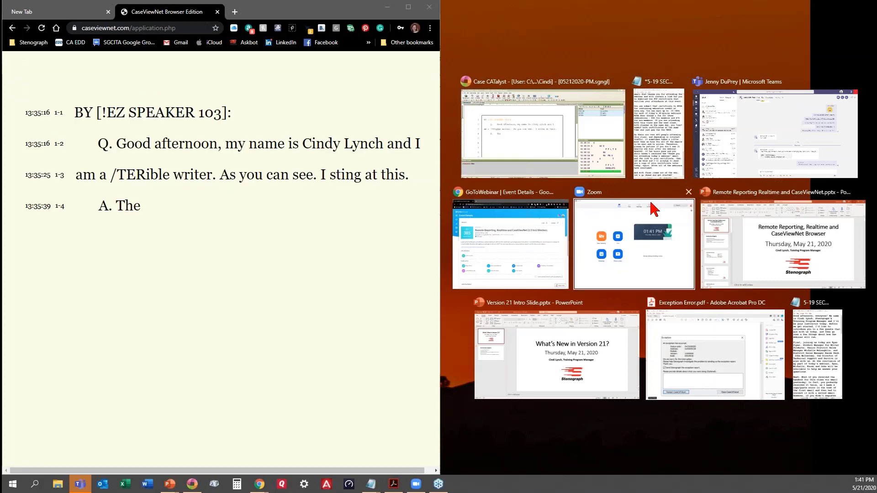
left_click(593, 202)
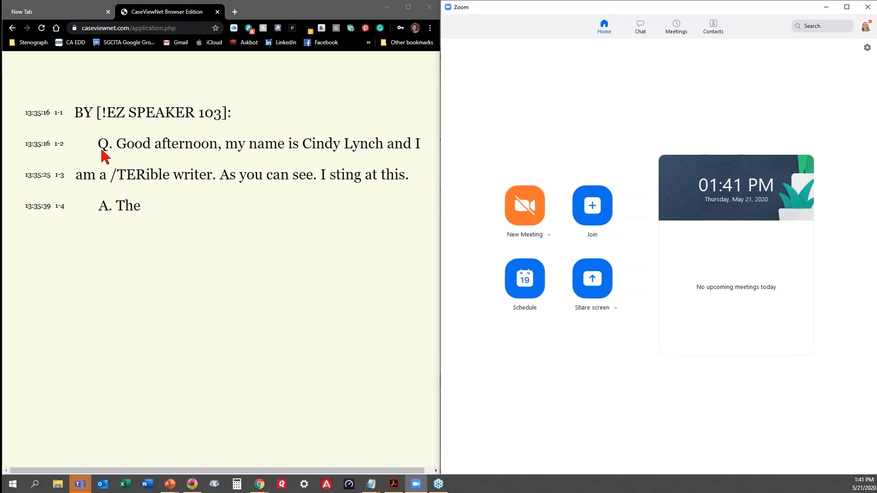
mouse_move(90, 94)
left_click(6, 59)
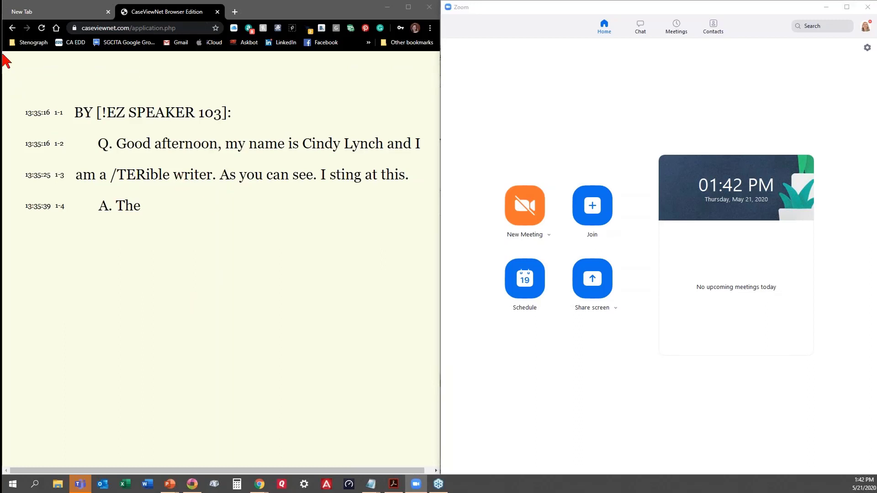
left_click(182, 83)
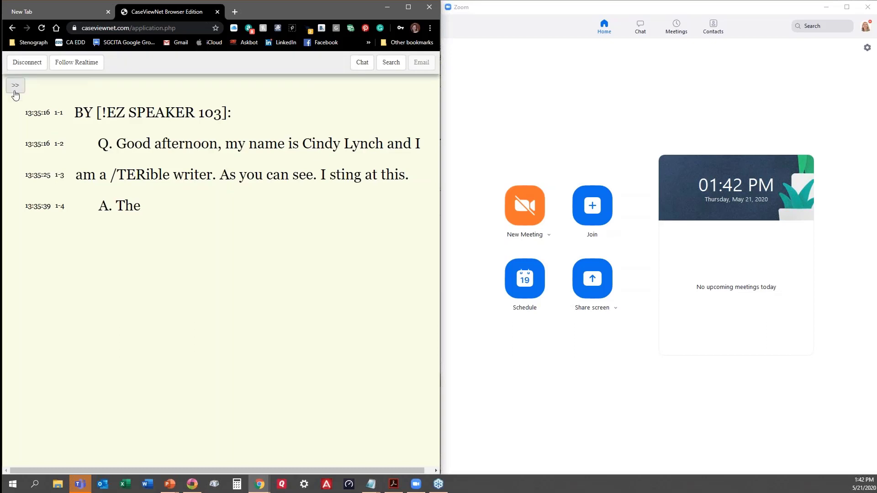
Open the transcript display settings and choose CARTView.
left_click(15, 87)
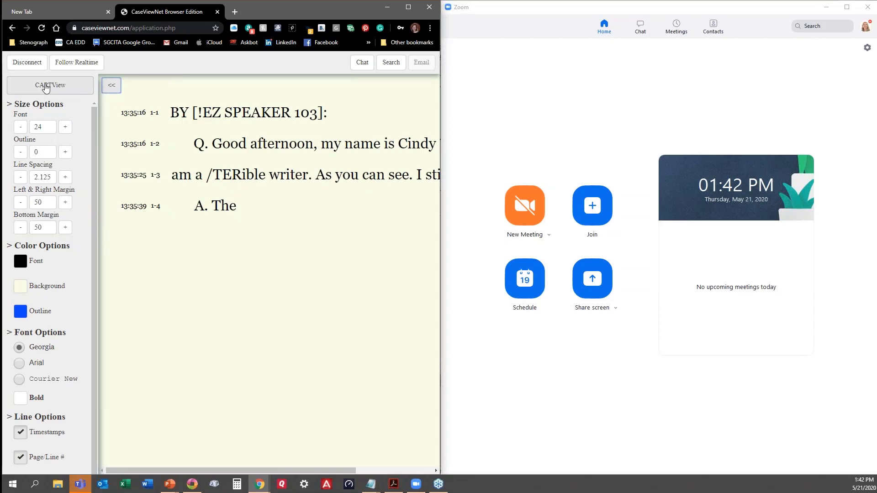
left_click(46, 86)
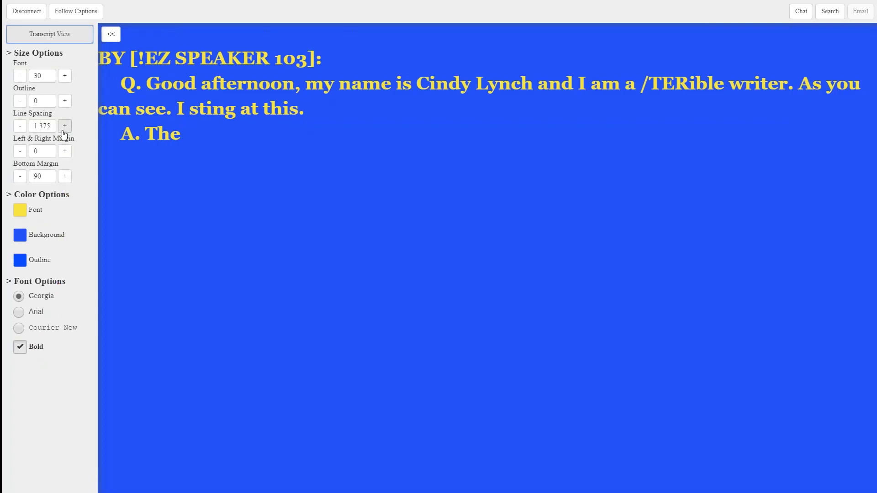
Raise the CART line spacing to 2, then leave full screen with F11.
left_click(65, 126)
left_click(64, 126)
left_click(65, 126)
left_click(65, 127)
left_click(64, 126)
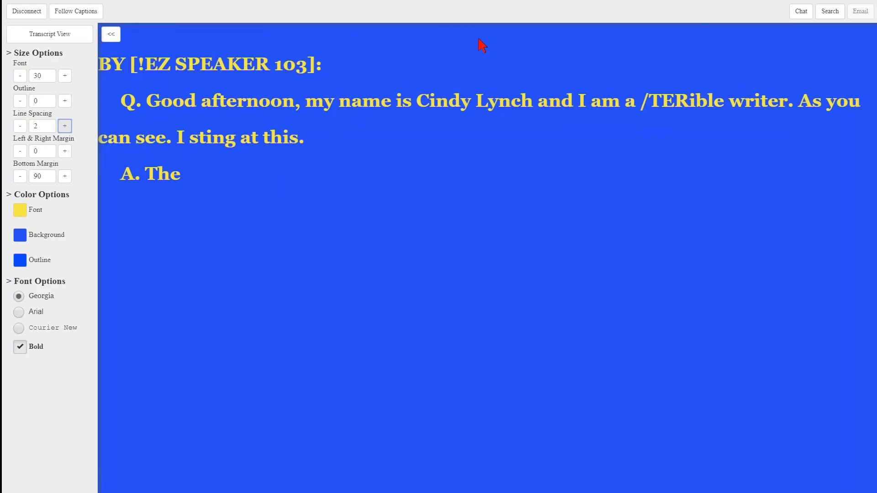
key("F11")
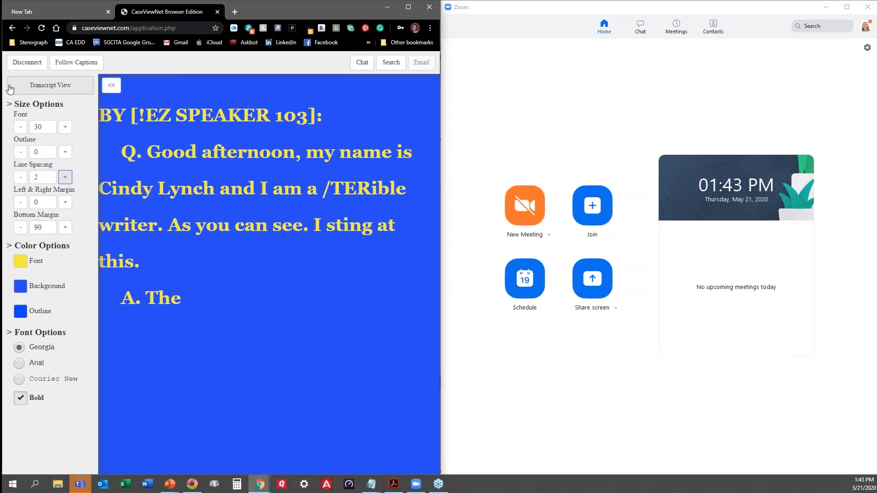
Collapse the display settings panel and narrow the CART caption window so it sits beside Zoom.
left_click(114, 92)
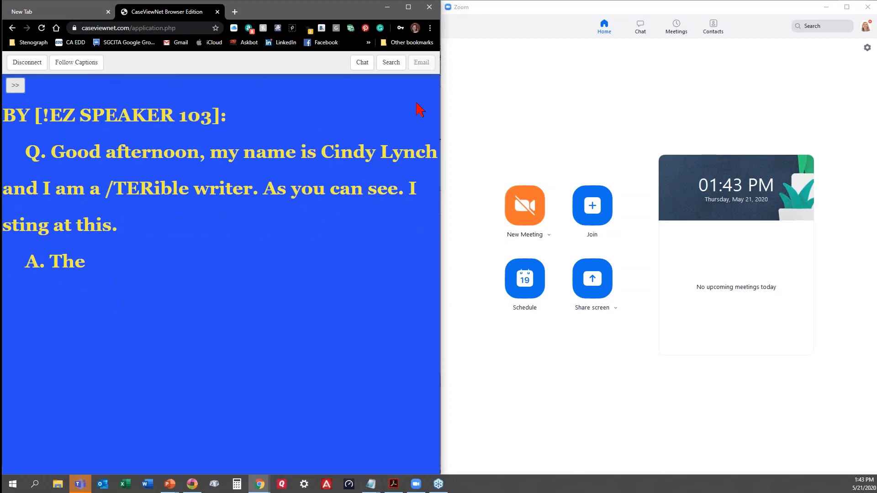
left_click_drag(441, 109, 441, 109)
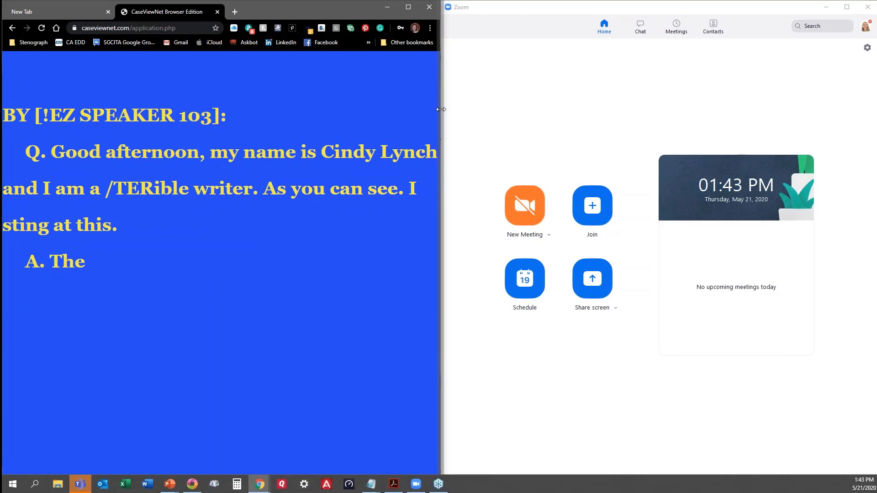
left_click_drag(440, 109, 315, 110)
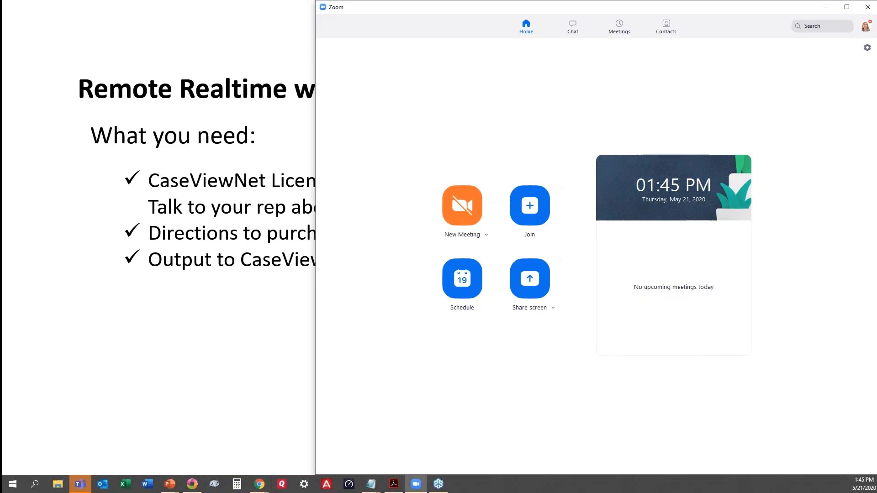
Return to the slideshow and advance to the 'Remote Realtime with CaseViewNet' slide.
key("alt+Tab")
key("alt+Tab")
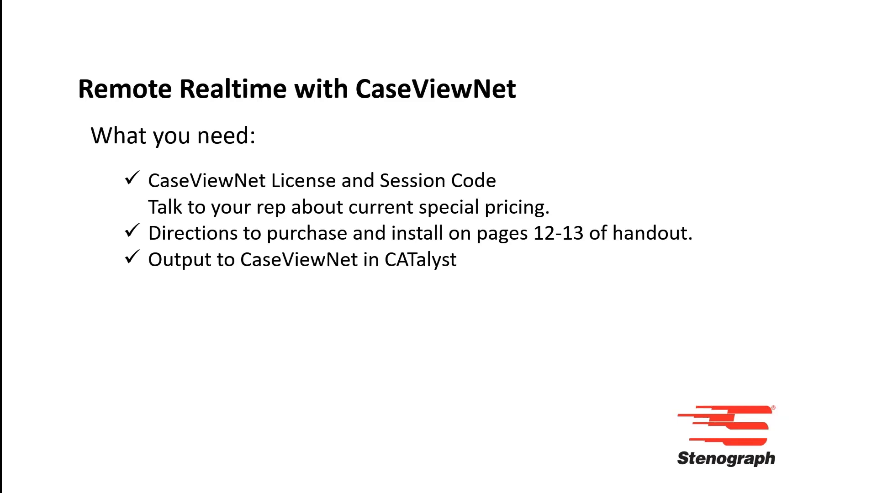
key("Right")
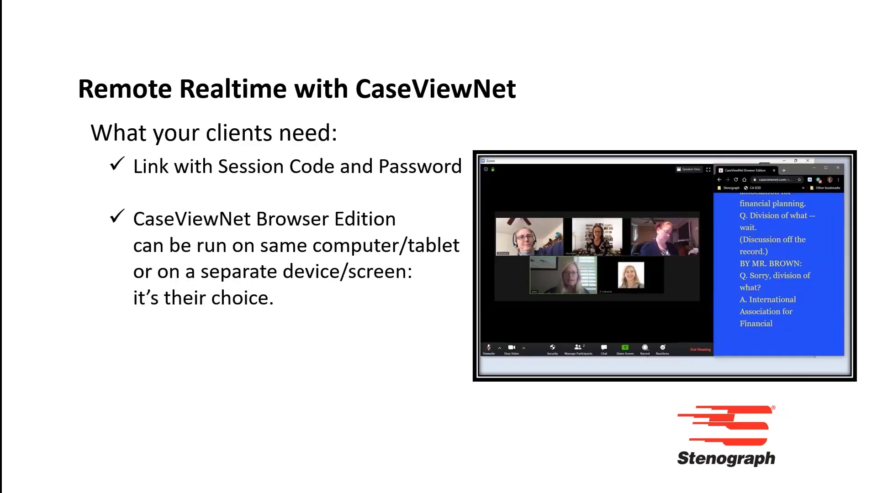